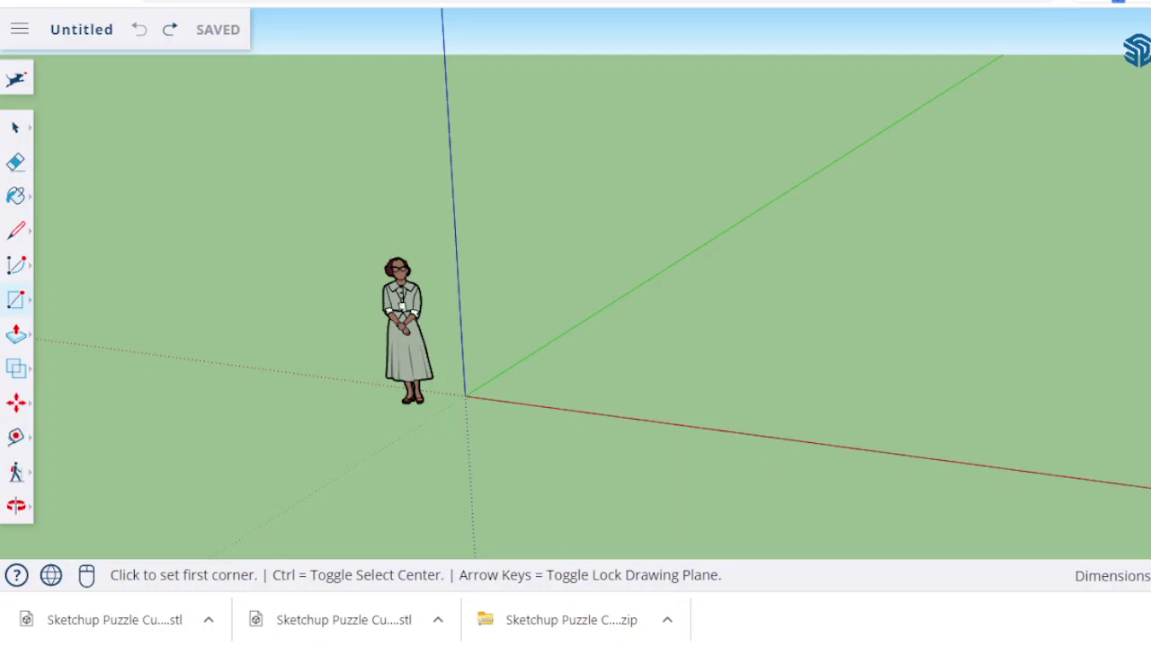
click(1146, 32)
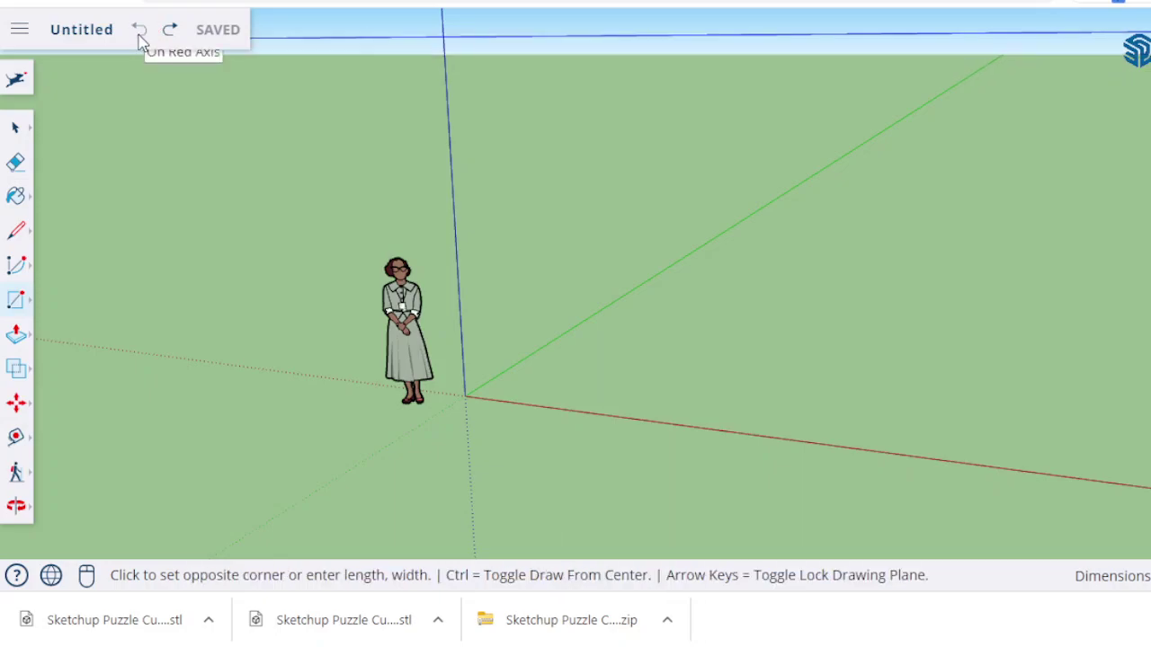
click(134, 78)
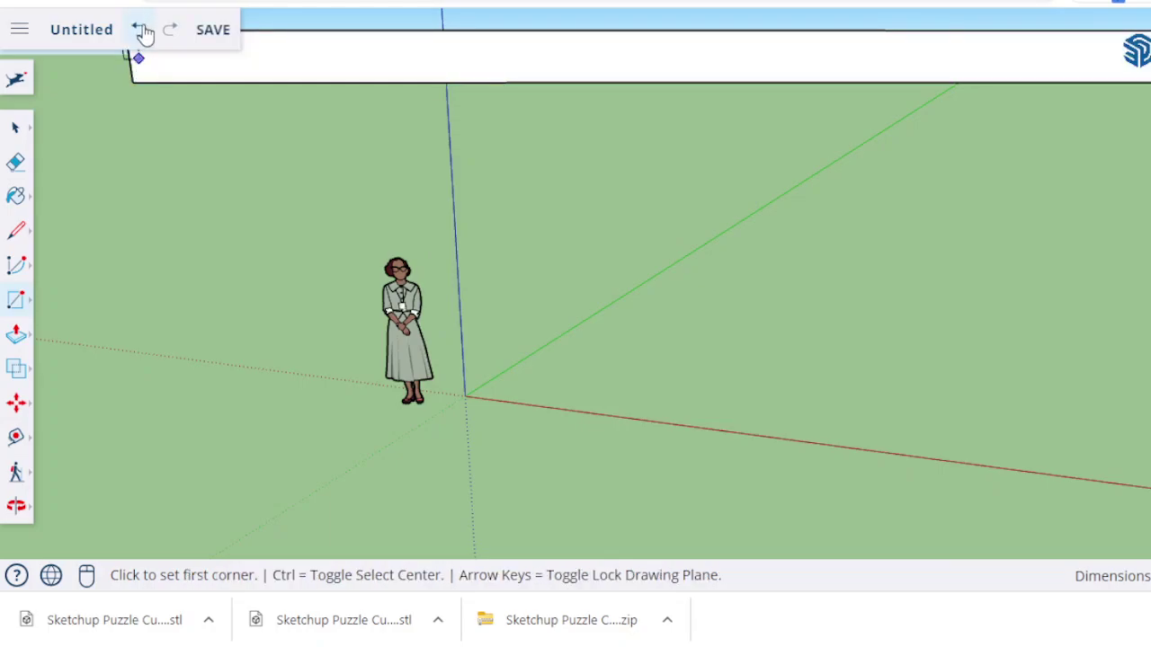
click(139, 30)
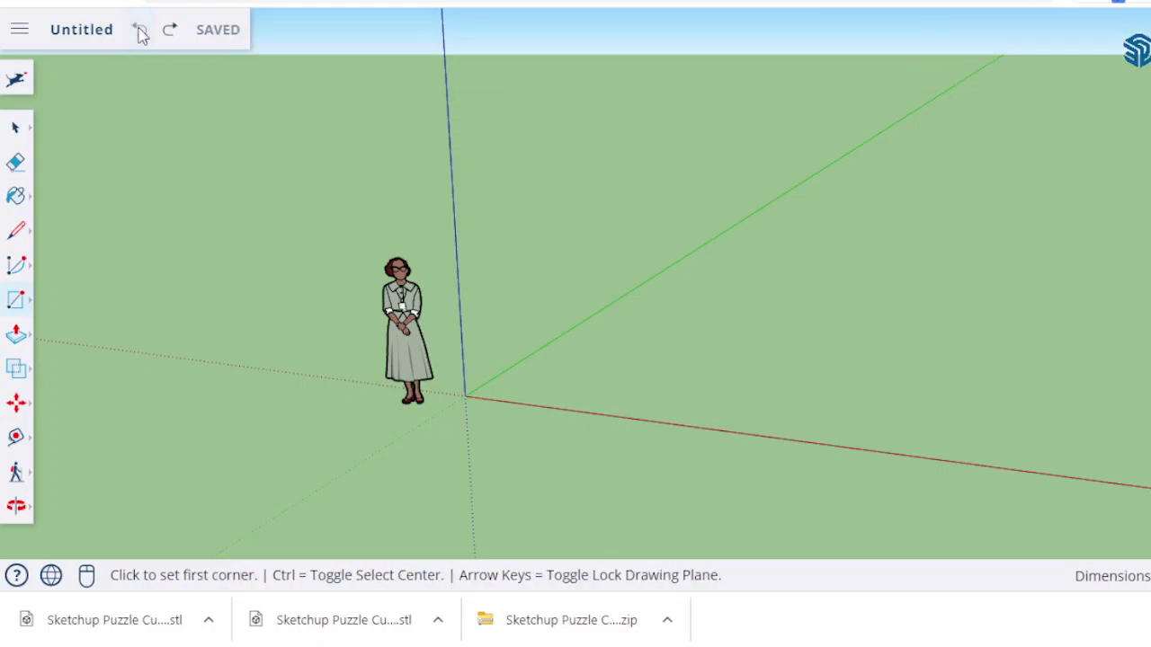
click(15, 131)
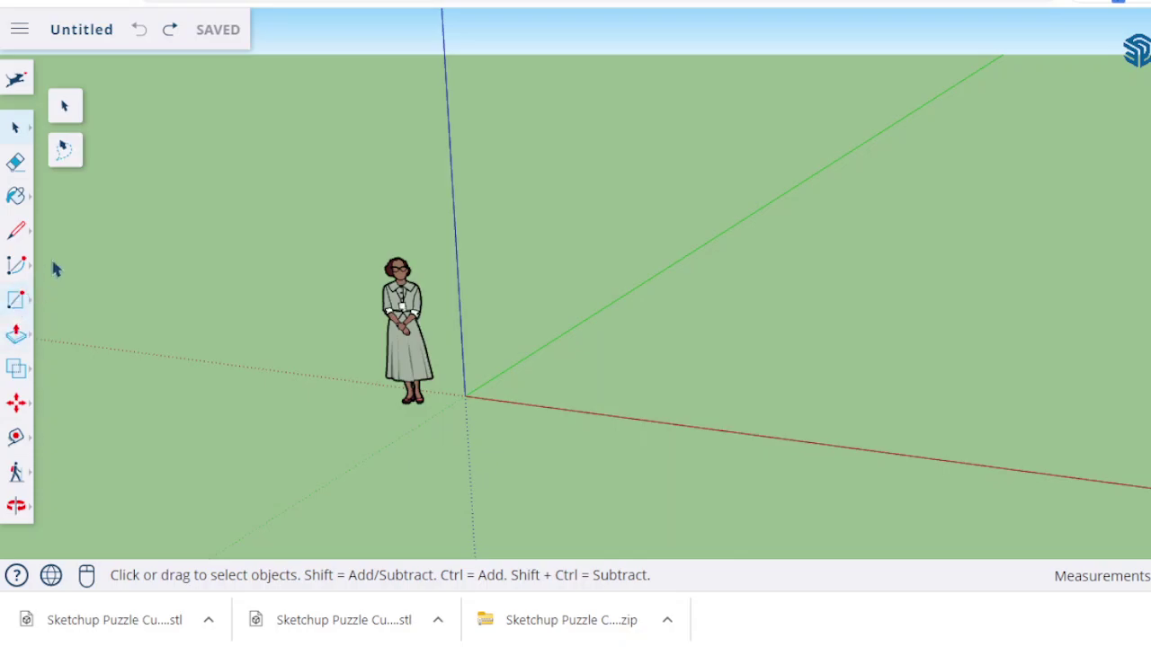
- Try a rectangle starting at the standing figure's feet, and undo it
click(17, 303)
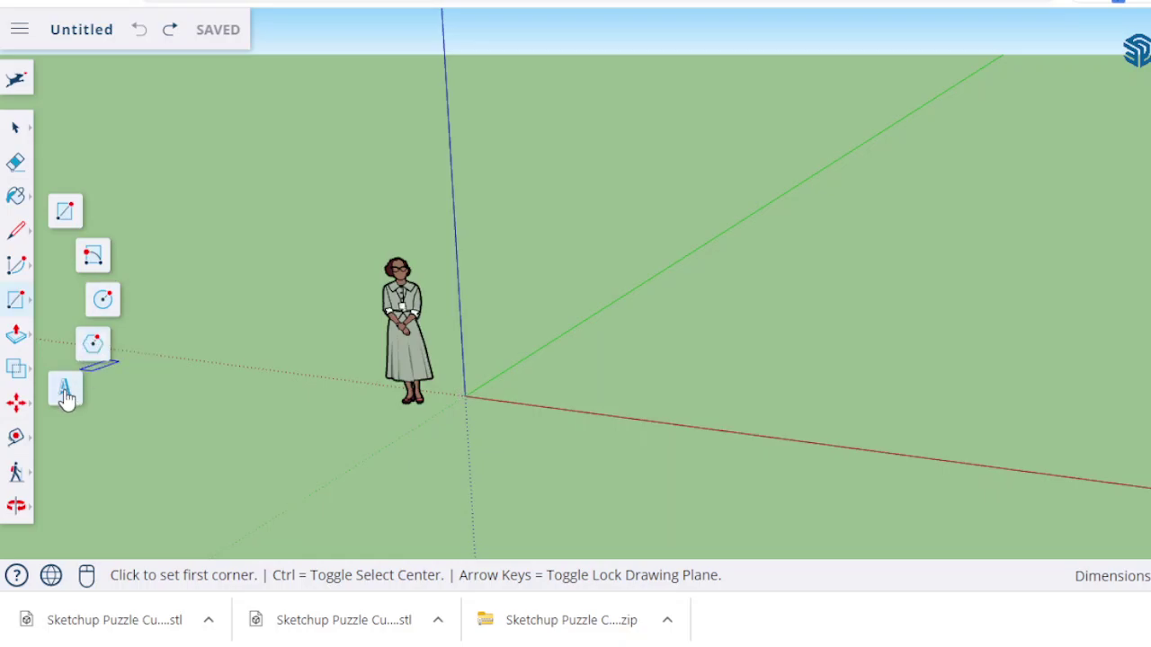
click(65, 217)
click(63, 209)
click(401, 401)
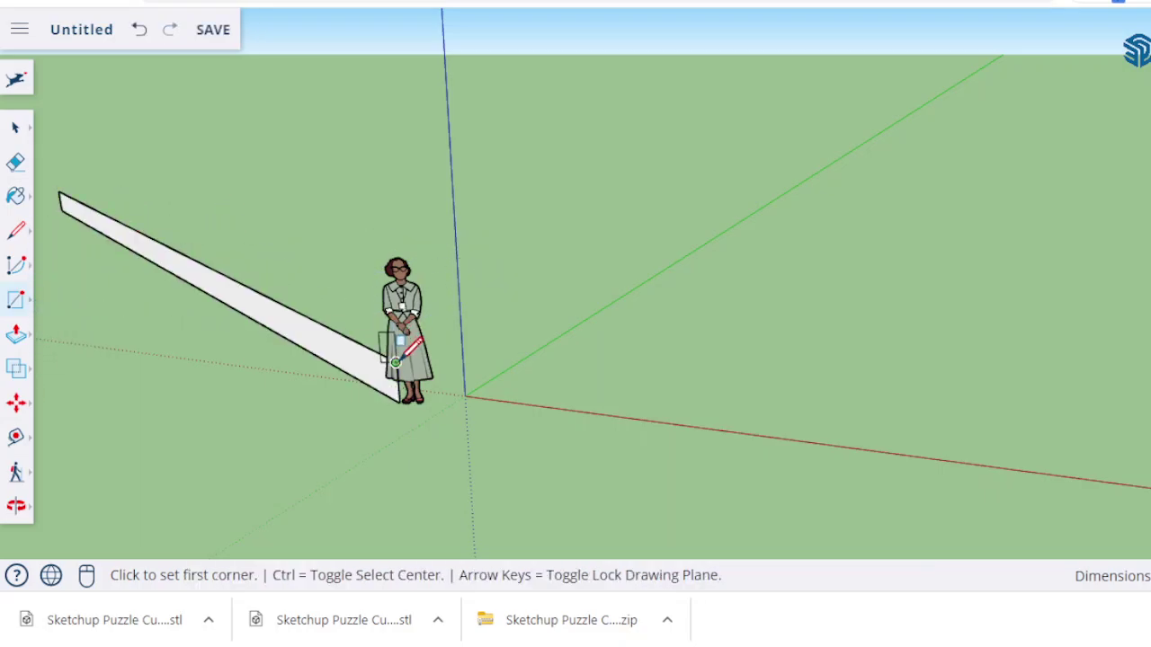
click(287, 281)
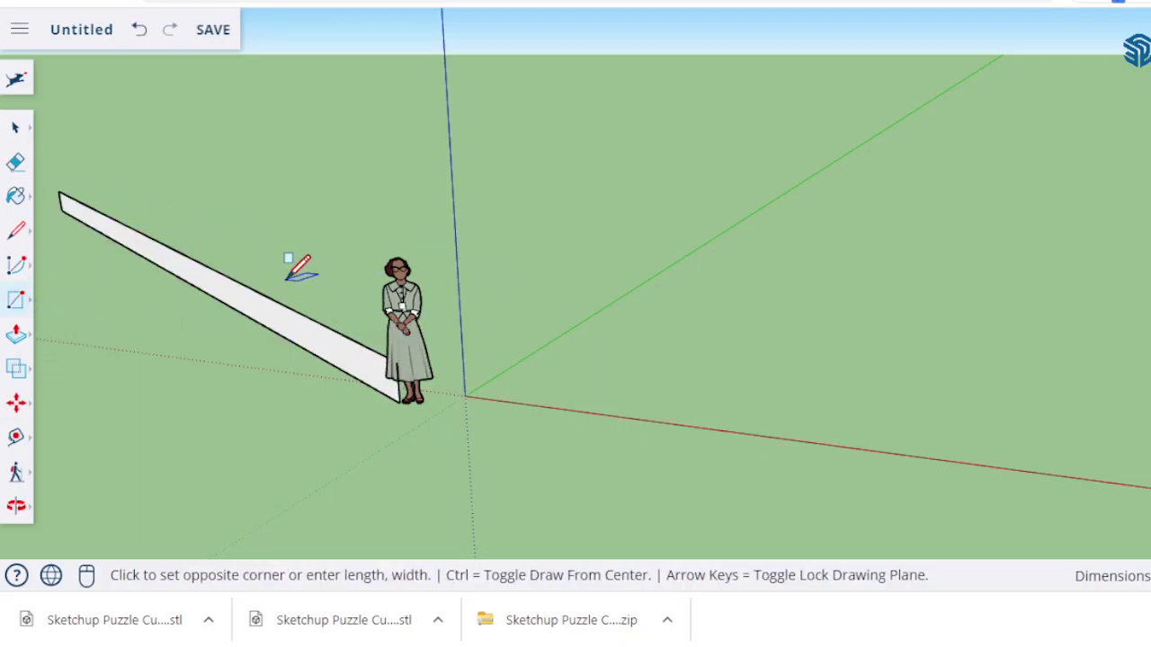
click(140, 30)
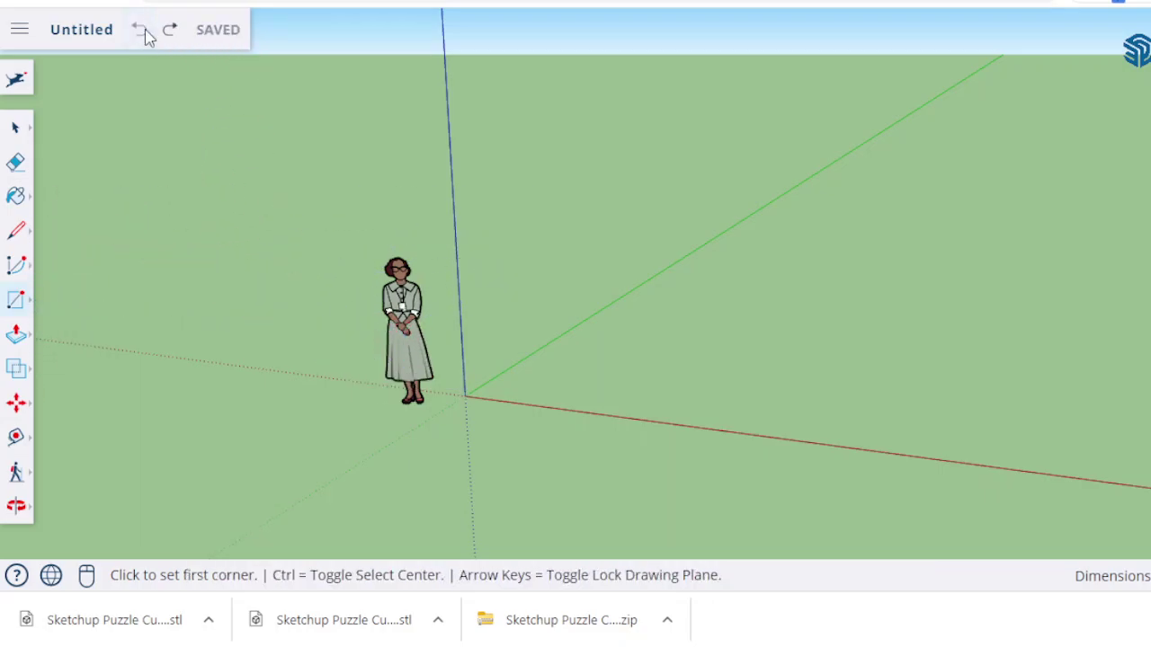
- Draw a golden-section rectangle on the ground from the origin, between the red and green axes
click(465, 395)
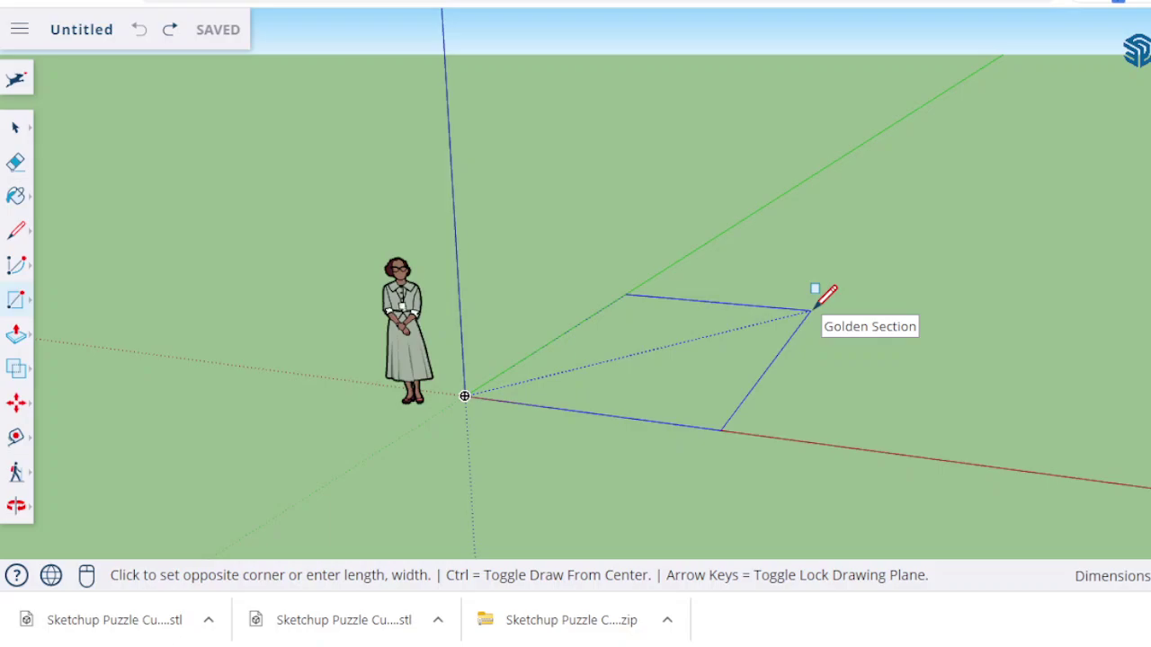
click(812, 310)
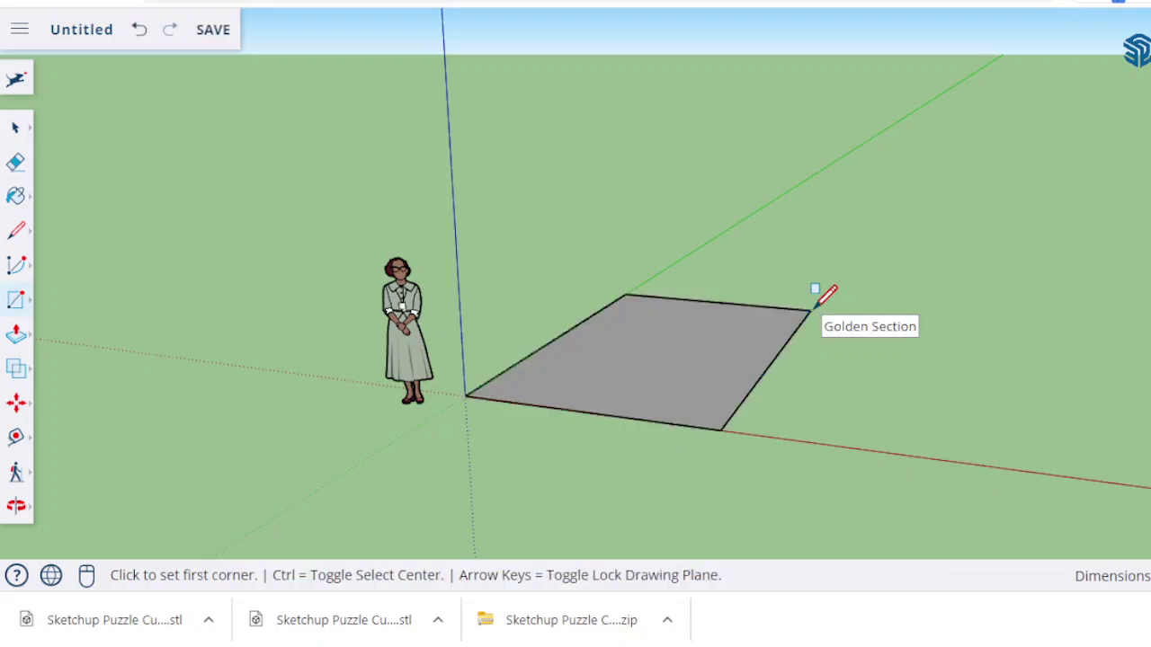
click(16, 131)
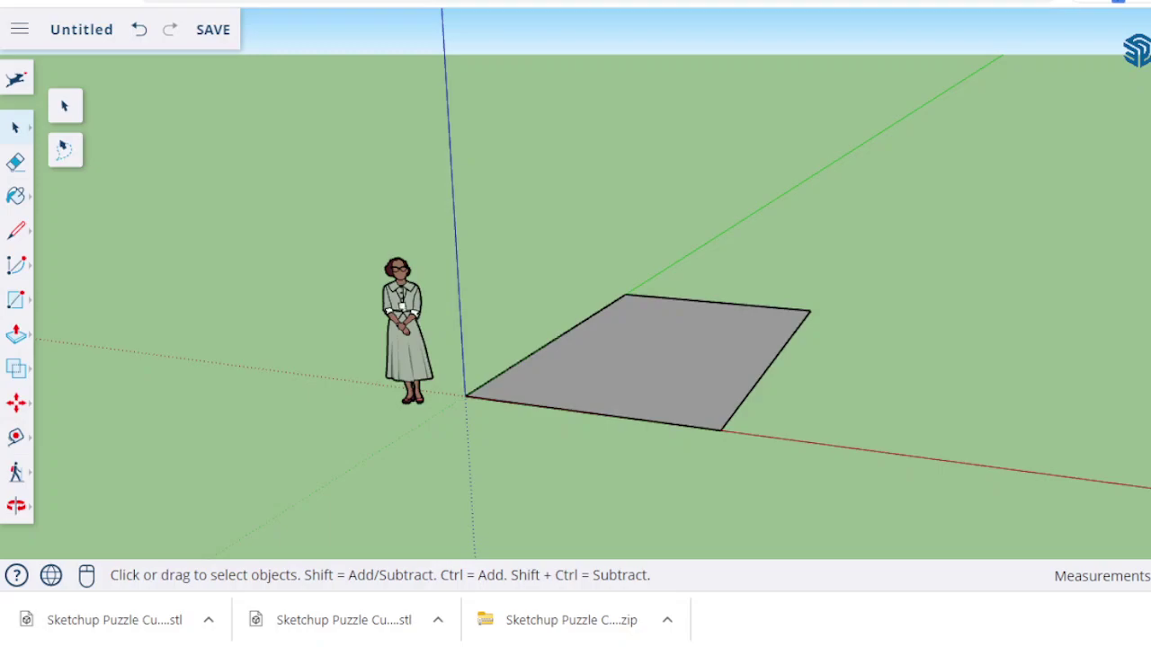
- Draw a second, separate rectangle on the ground beyond the first one in the red axis direction
click(16, 232)
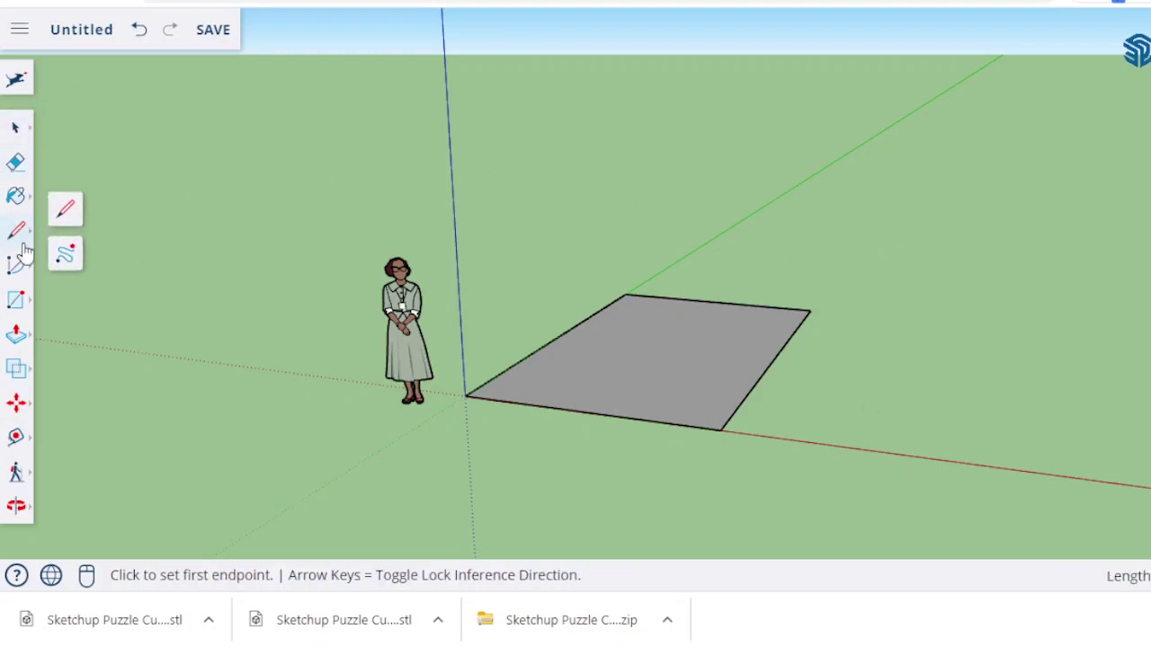
click(15, 300)
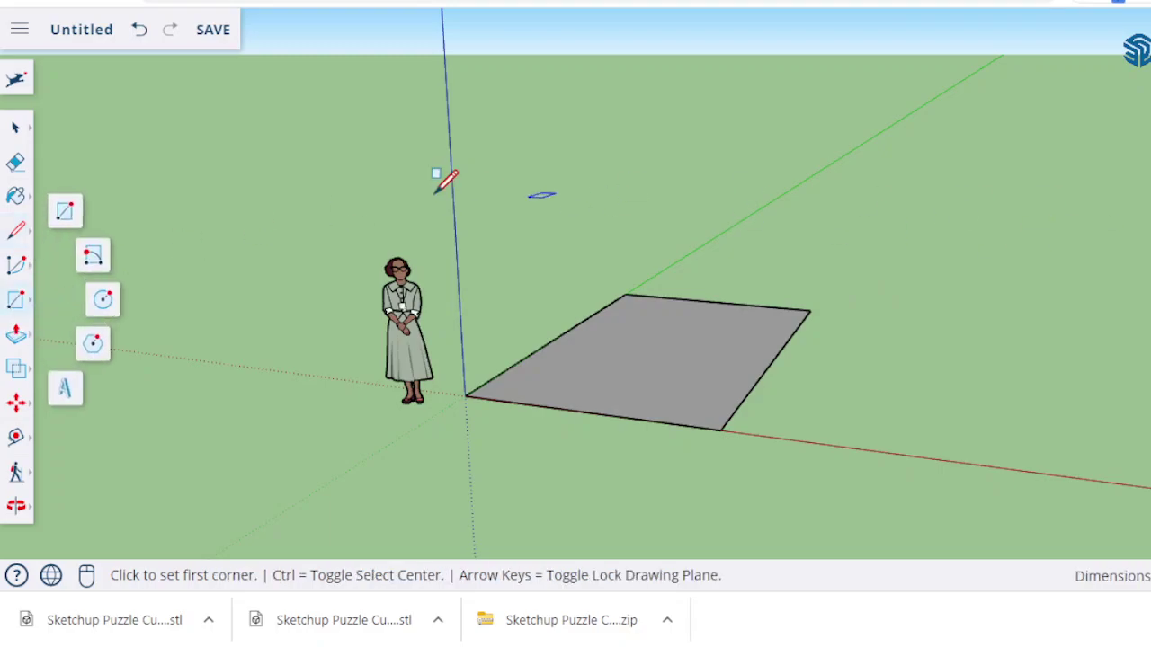
click(63, 216)
right_click(883, 362)
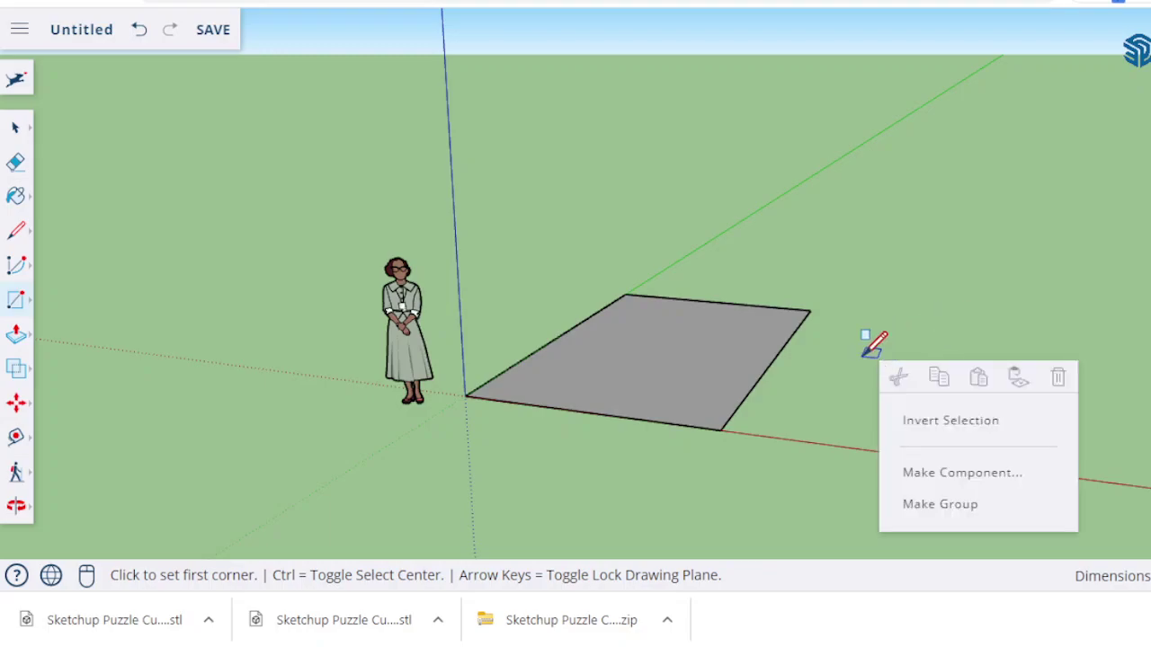
click(868, 350)
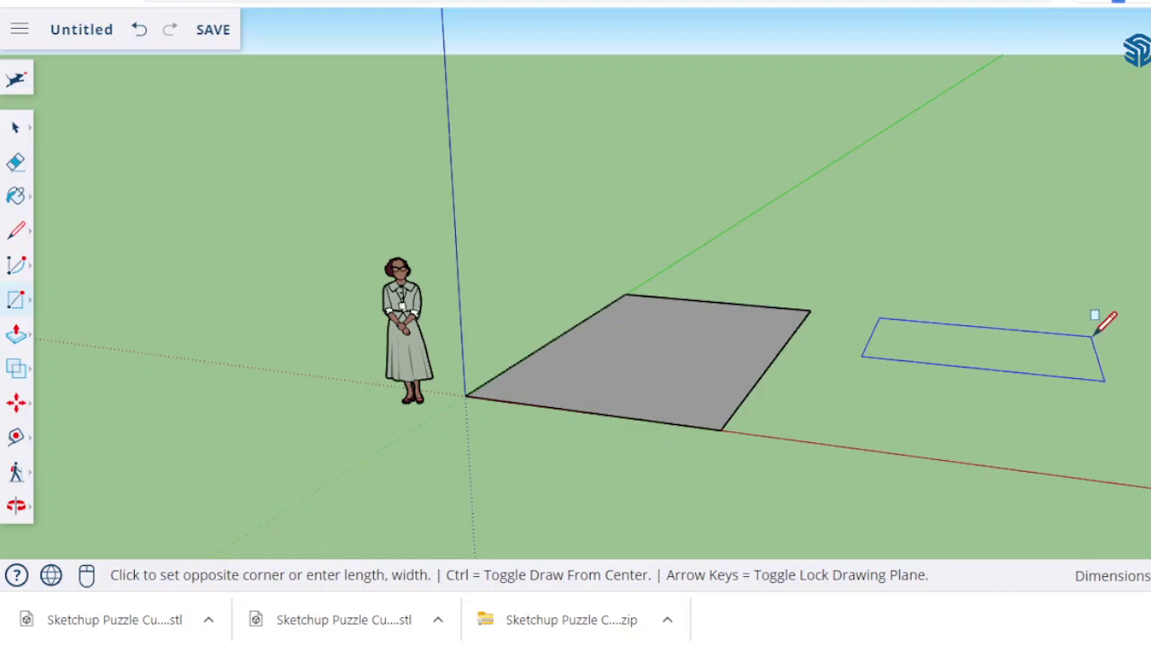
click(1094, 335)
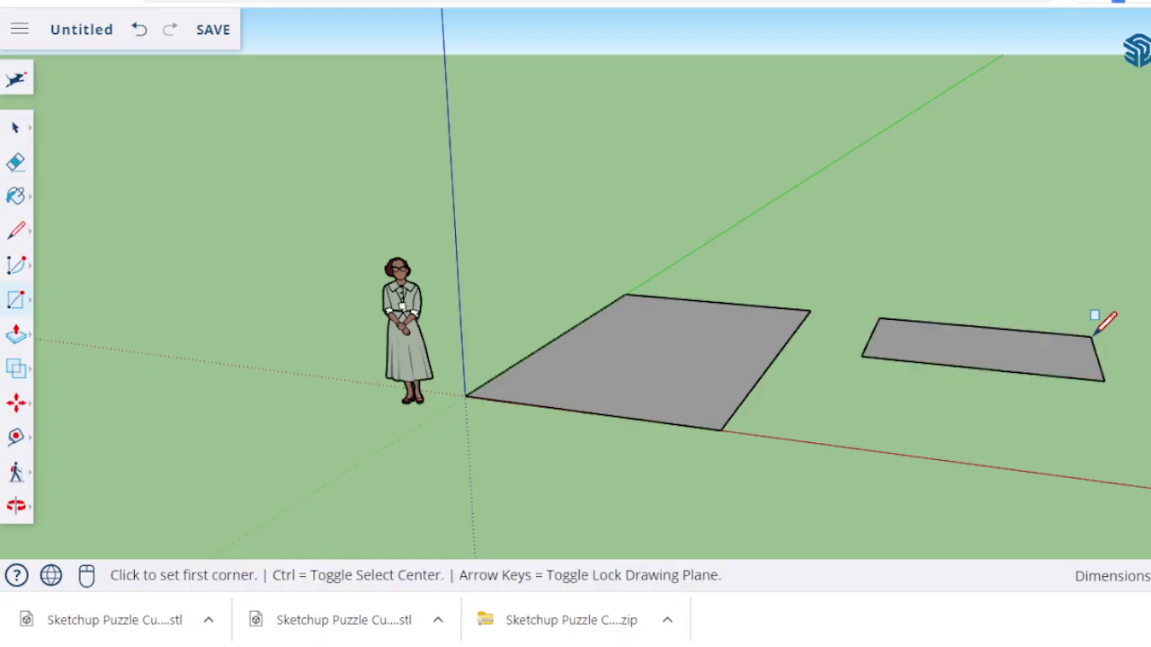
- Select both rectangles together and delete them, leaving only the standing figure
click(15, 128)
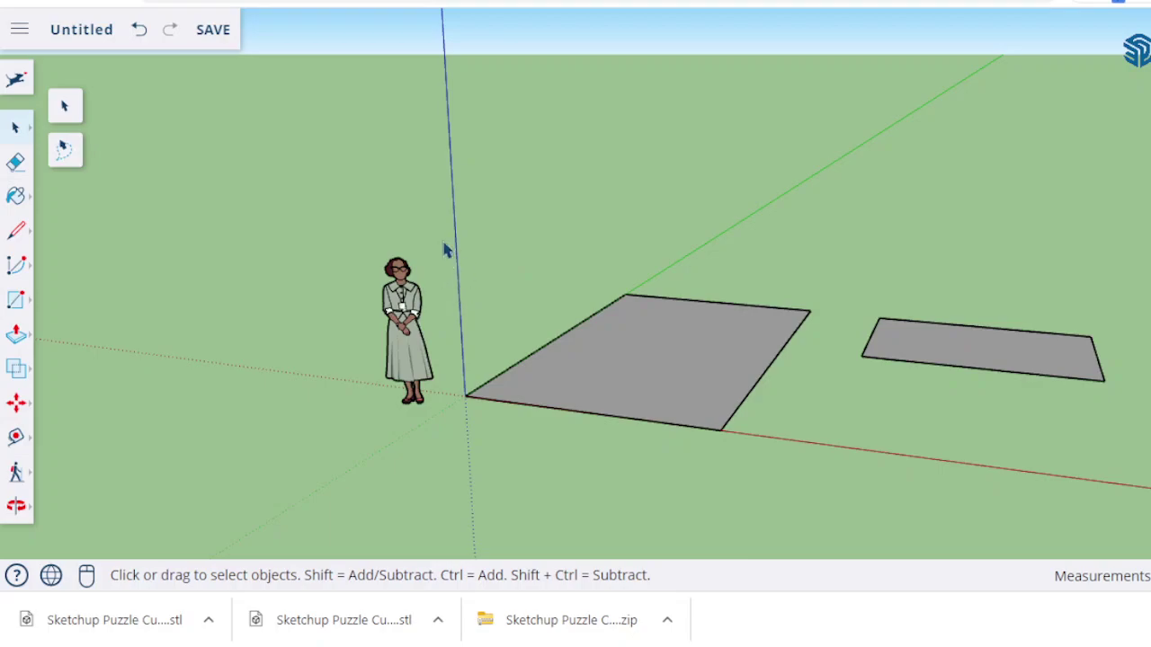
drag(442, 242, 1150, 496)
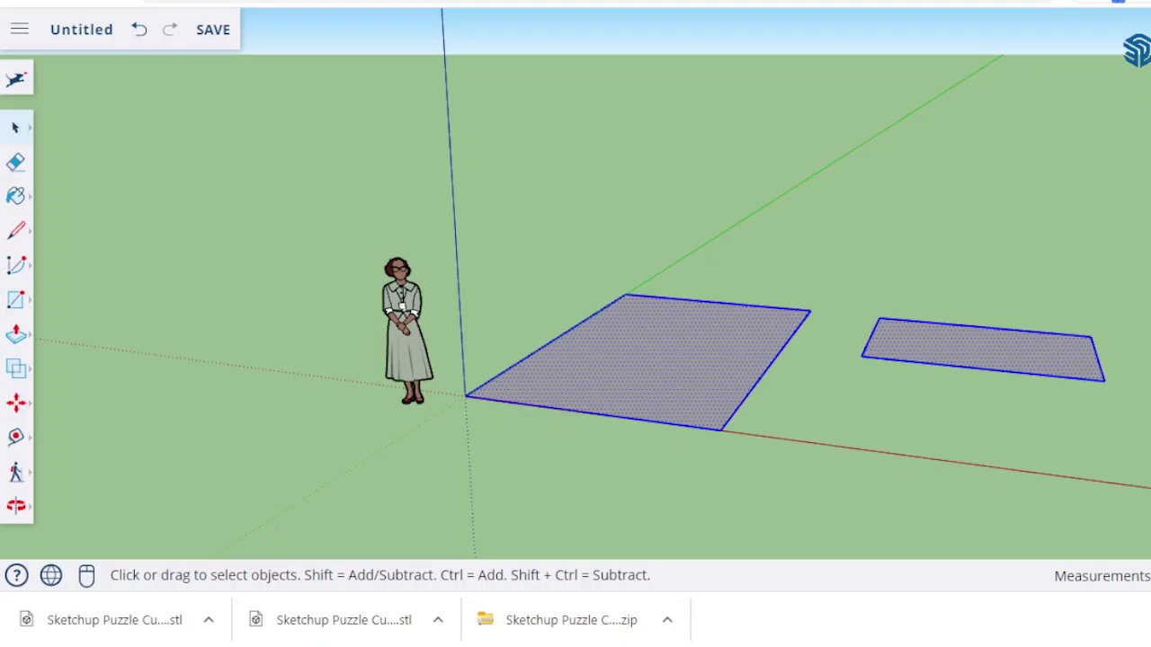
key(Delete)
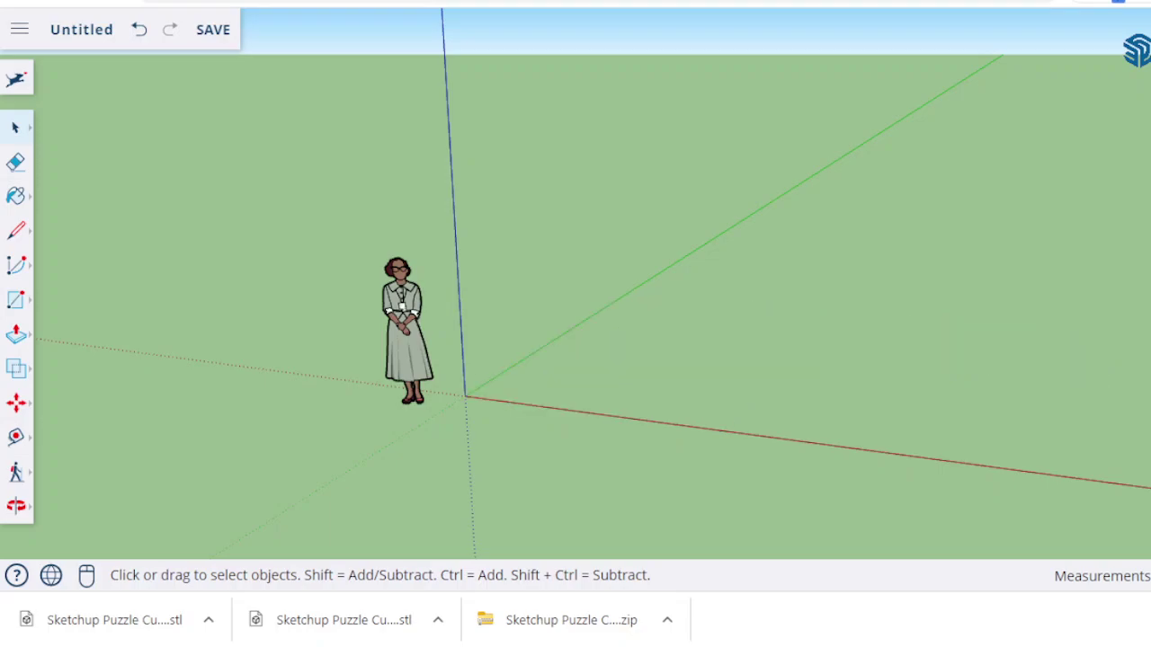
- Draw a rectangle on the ground from the origin, between the red and green axes, using entered dimensions
click(13, 304)
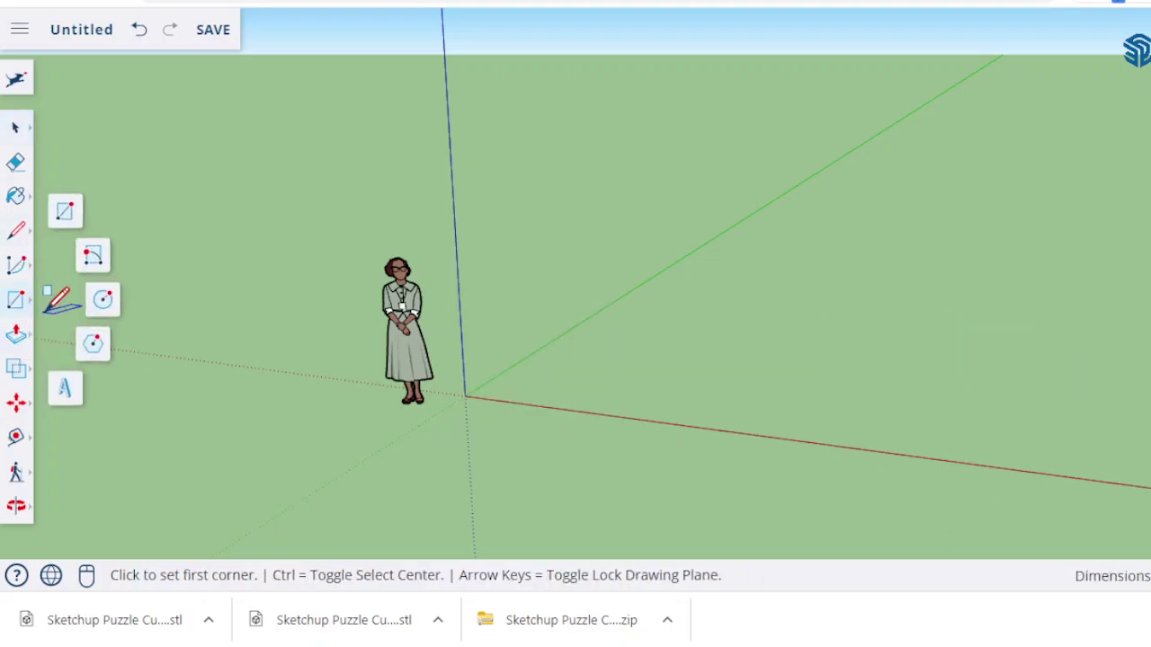
click(65, 212)
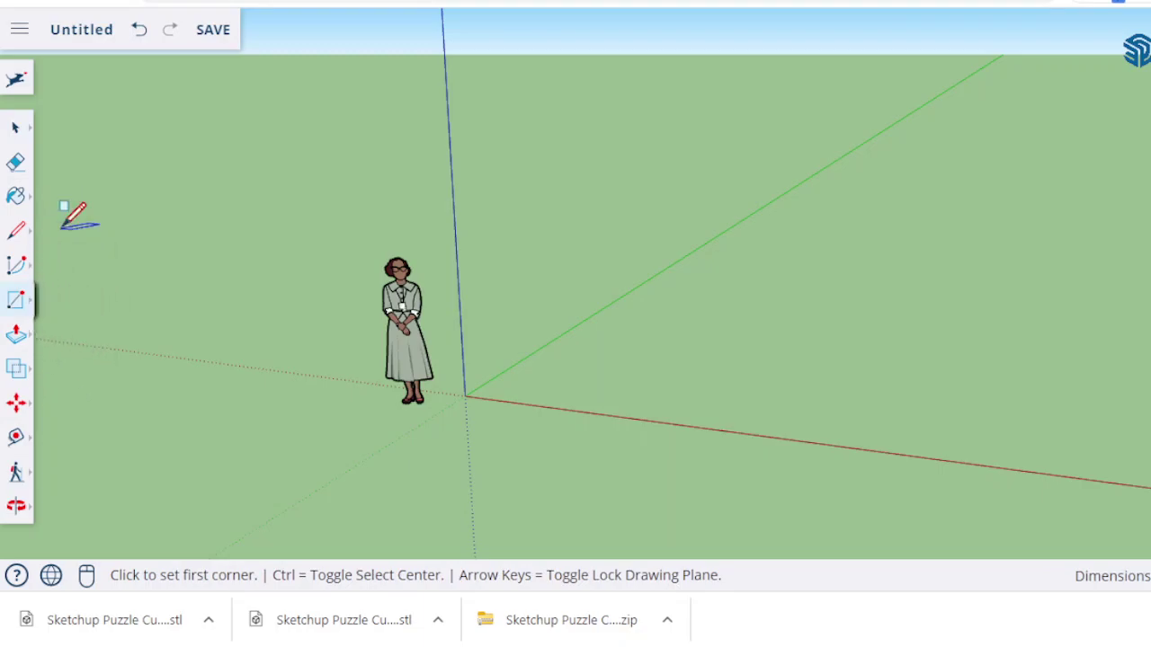
click(464, 395)
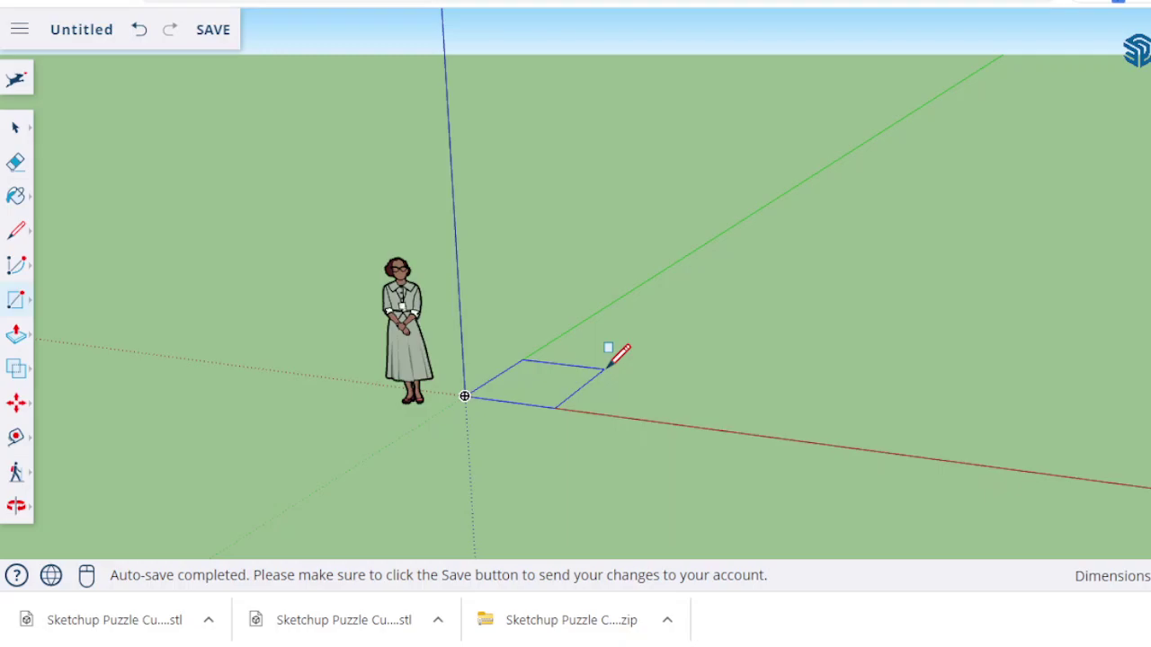
key(Return)
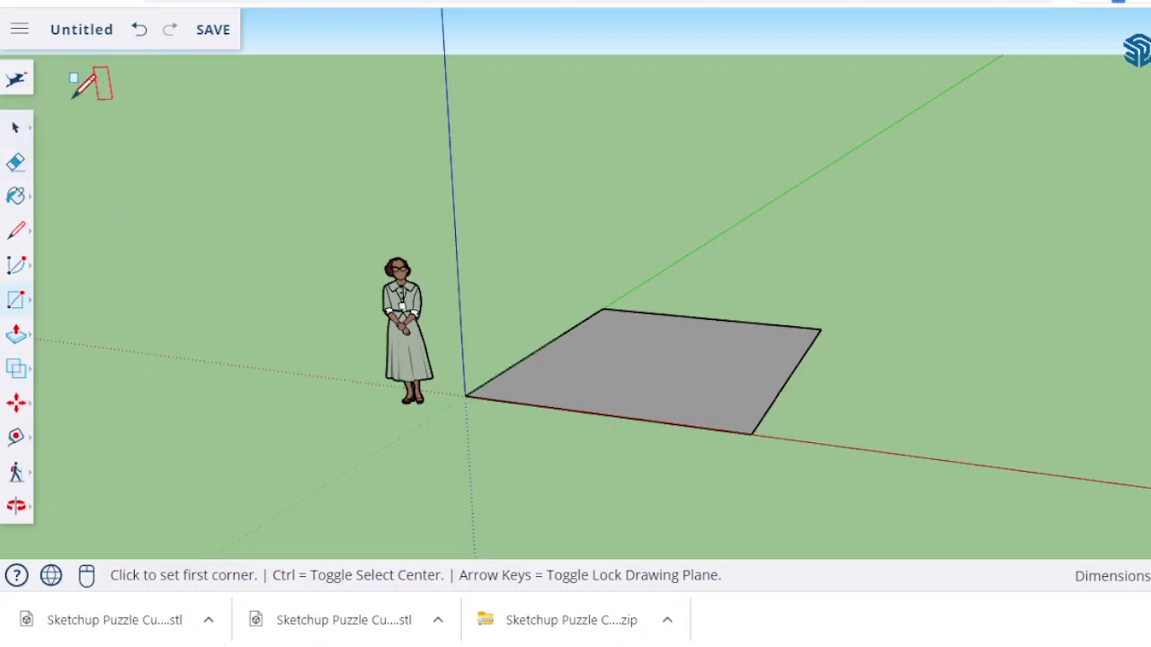
- Copy the whole rectangle and paste the copy directly against its far edge along the green axis
click(14, 130)
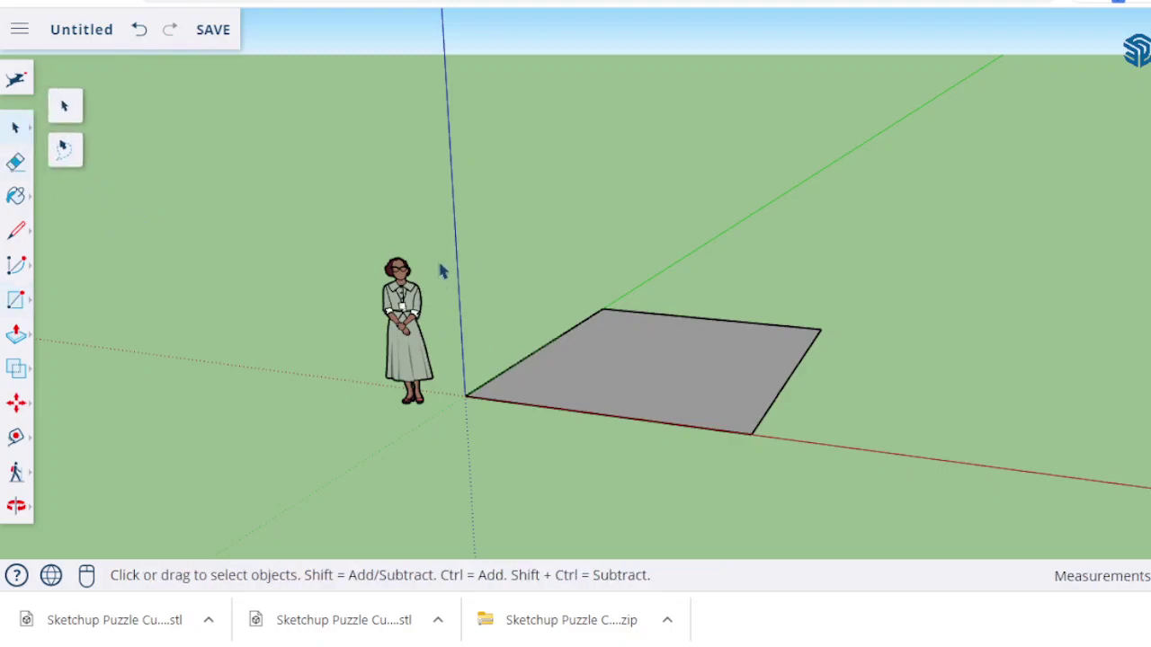
drag(451, 256, 869, 491)
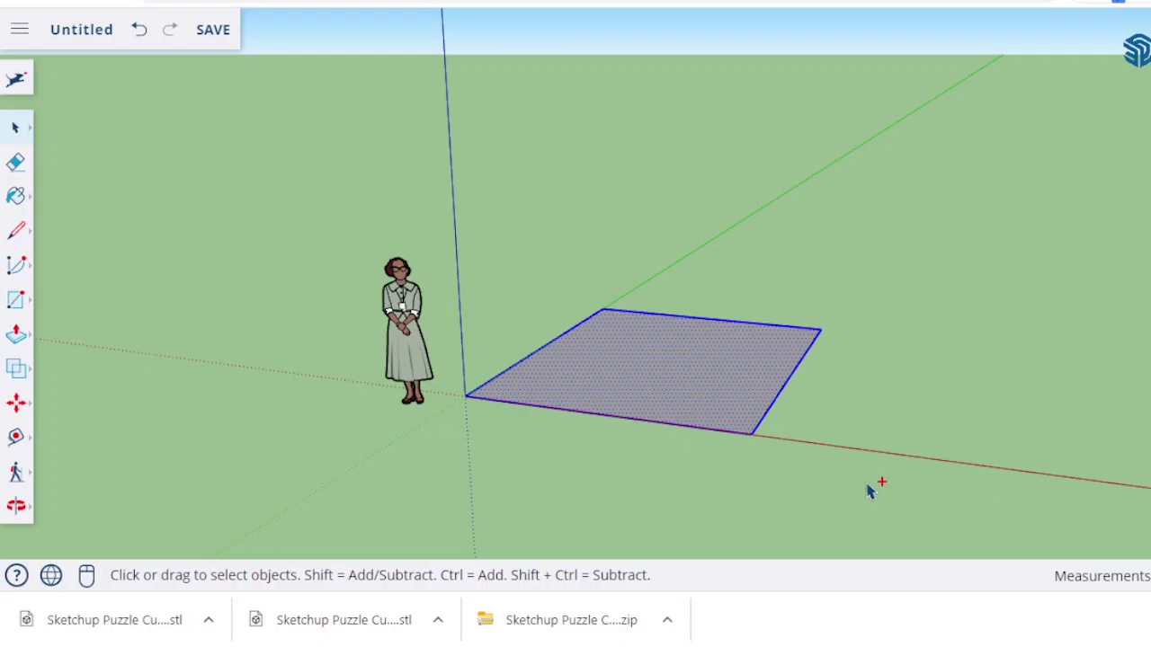
click(869, 490)
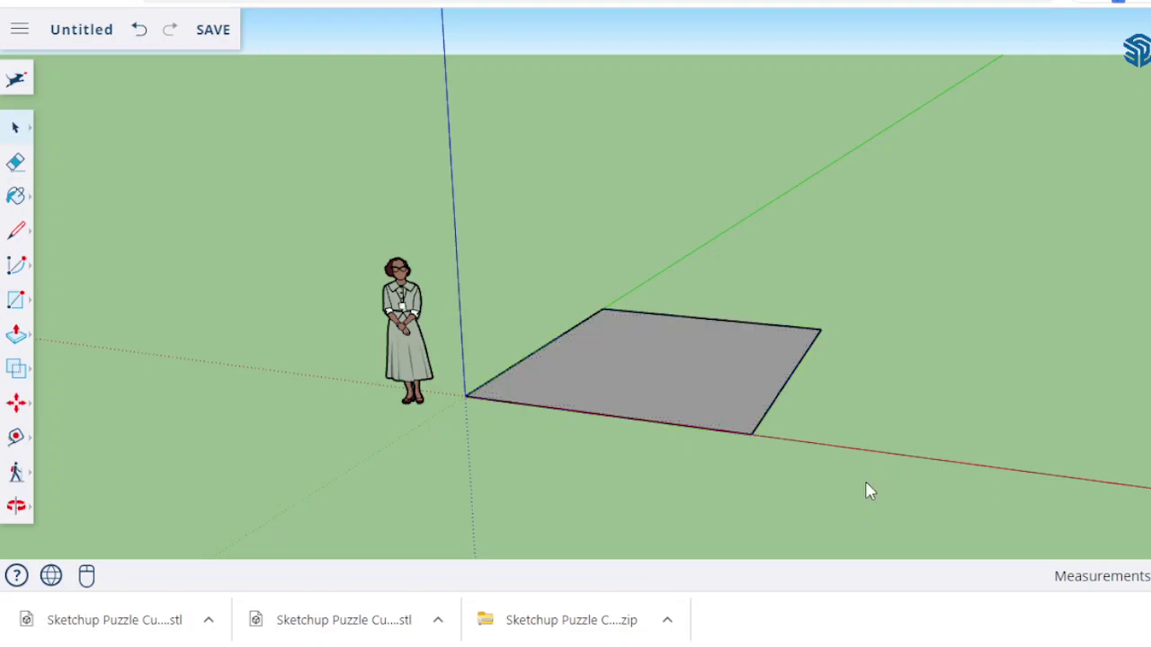
key(ctrl+v)
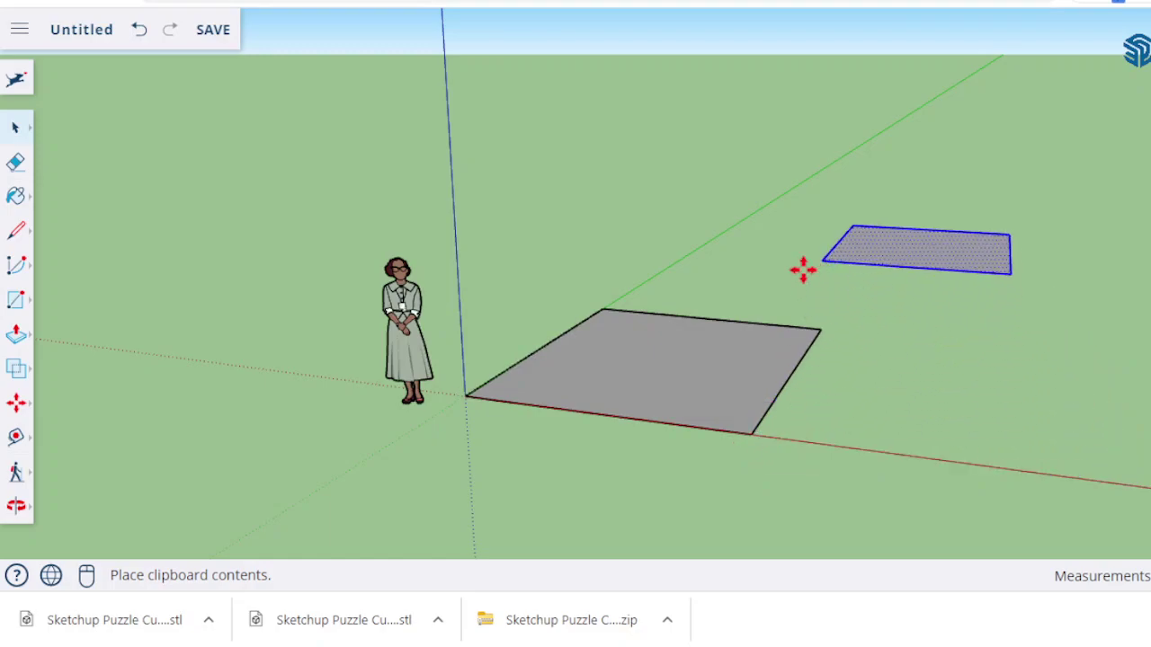
click(609, 310)
- Try moving the pasted rectangle while it is attached to the original, and undo the move
right_click(610, 310)
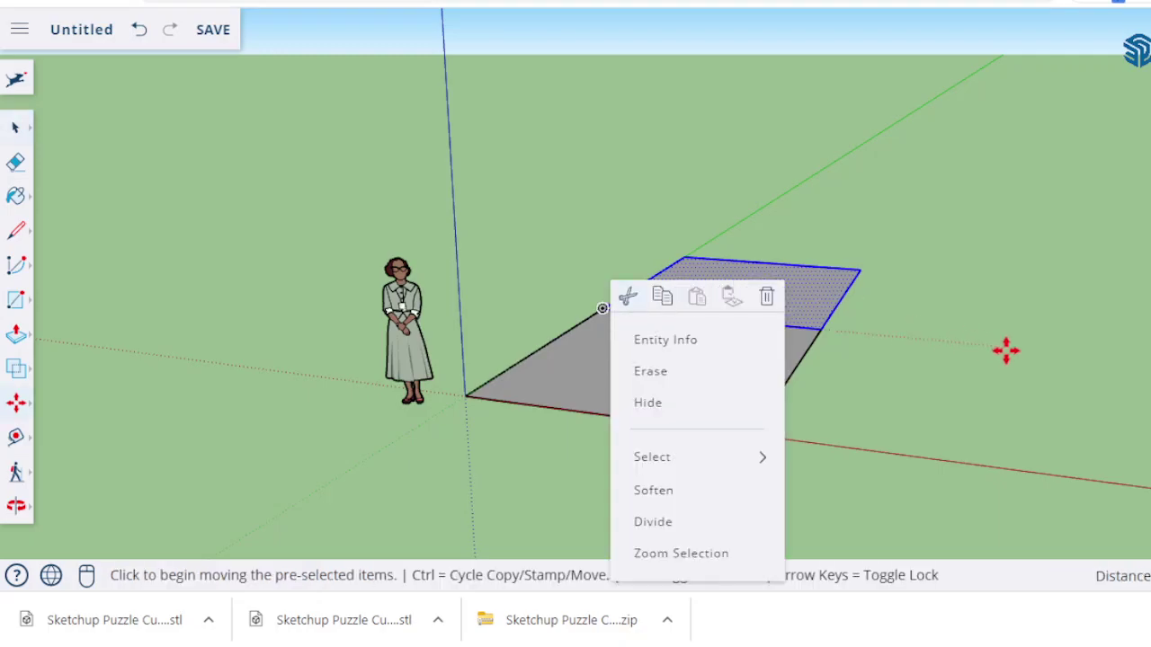
click(311, 149)
click(311, 148)
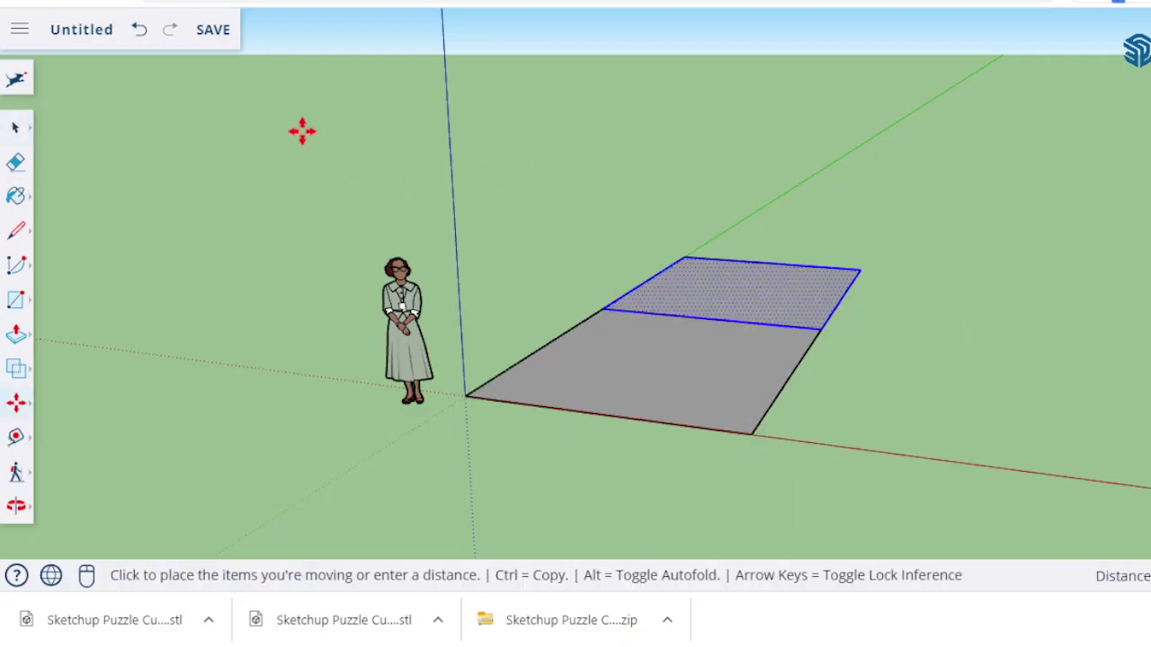
click(351, 164)
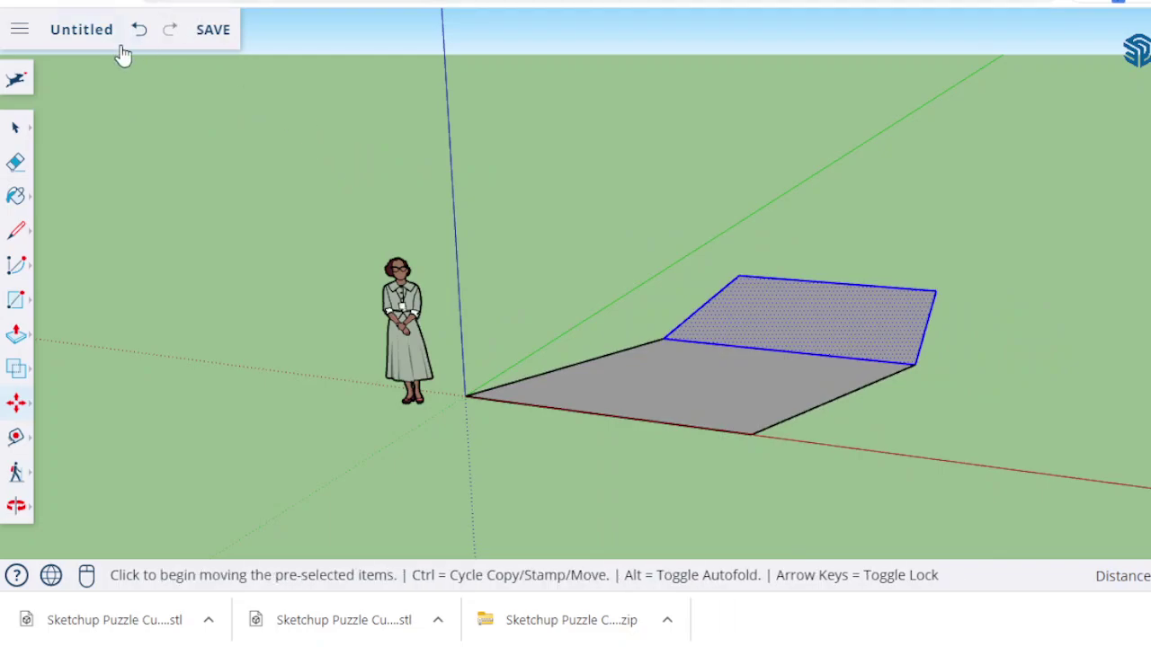
click(138, 30)
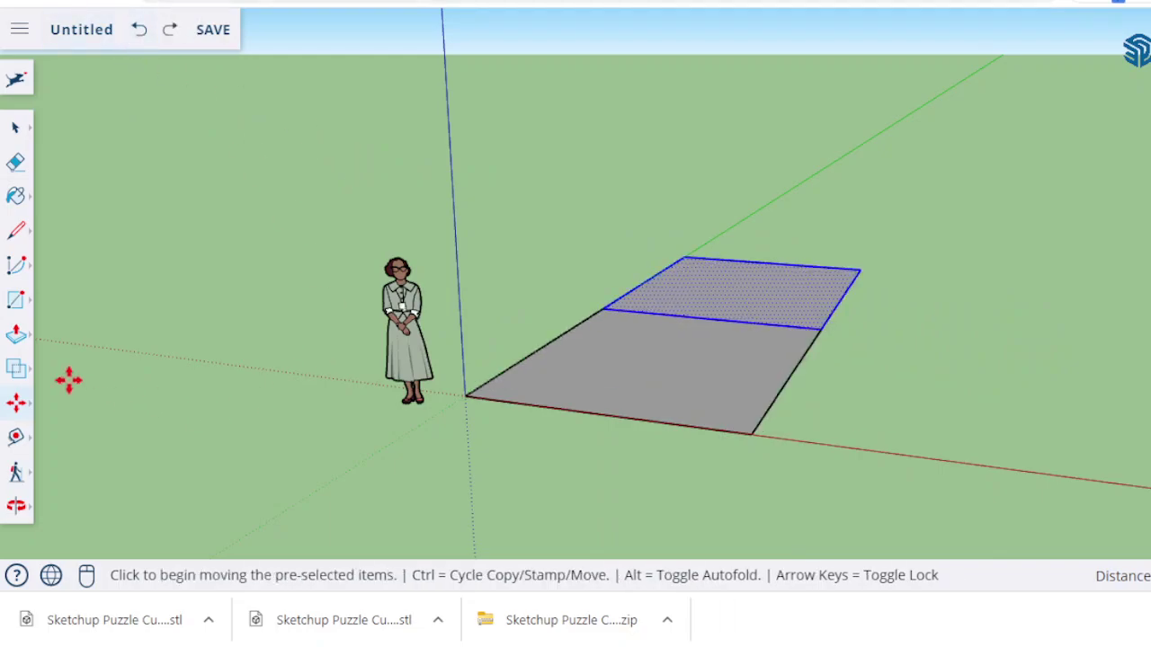
- Select the original rectangle and its adjoining copy together and delete them
click(19, 126)
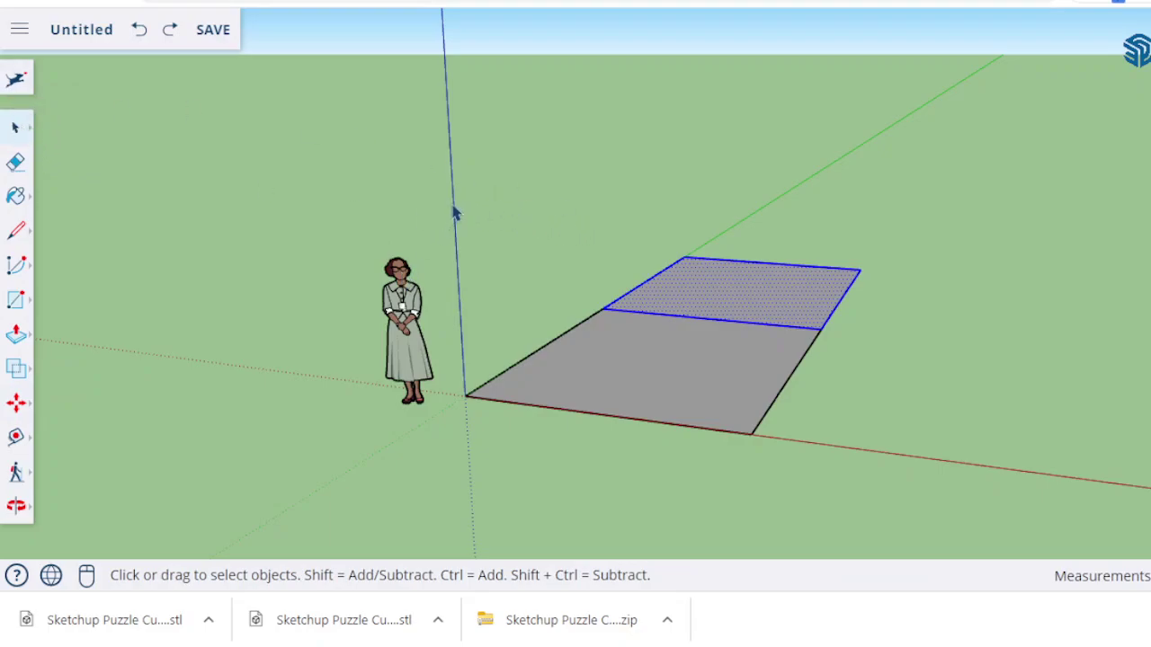
drag(446, 205, 908, 489)
key(Delete)
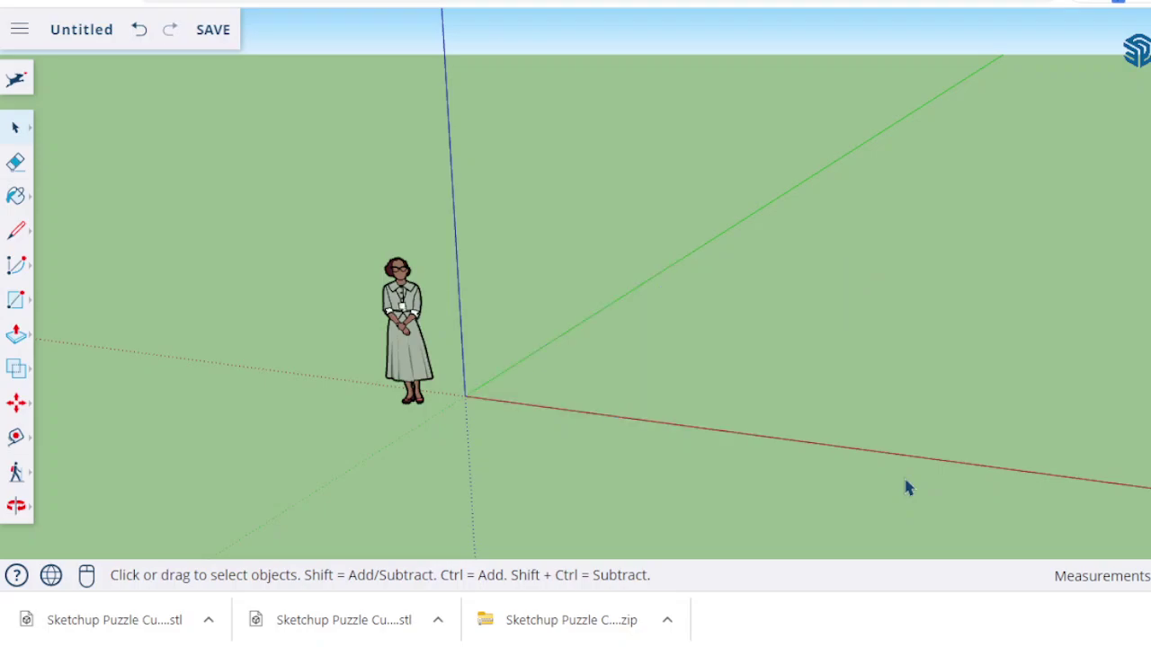
- Draw a new ground rectangle from the origin with entered dimensions, locking and unlocking its horizontal drawing plane before finishing
click(20, 304)
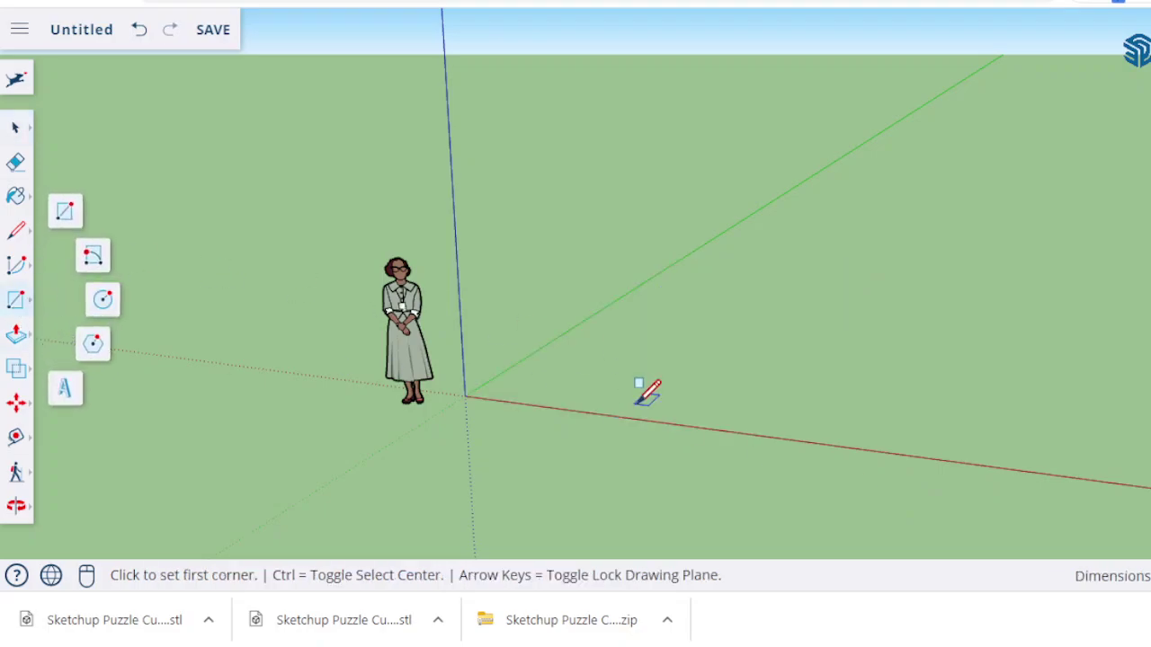
click(464, 396)
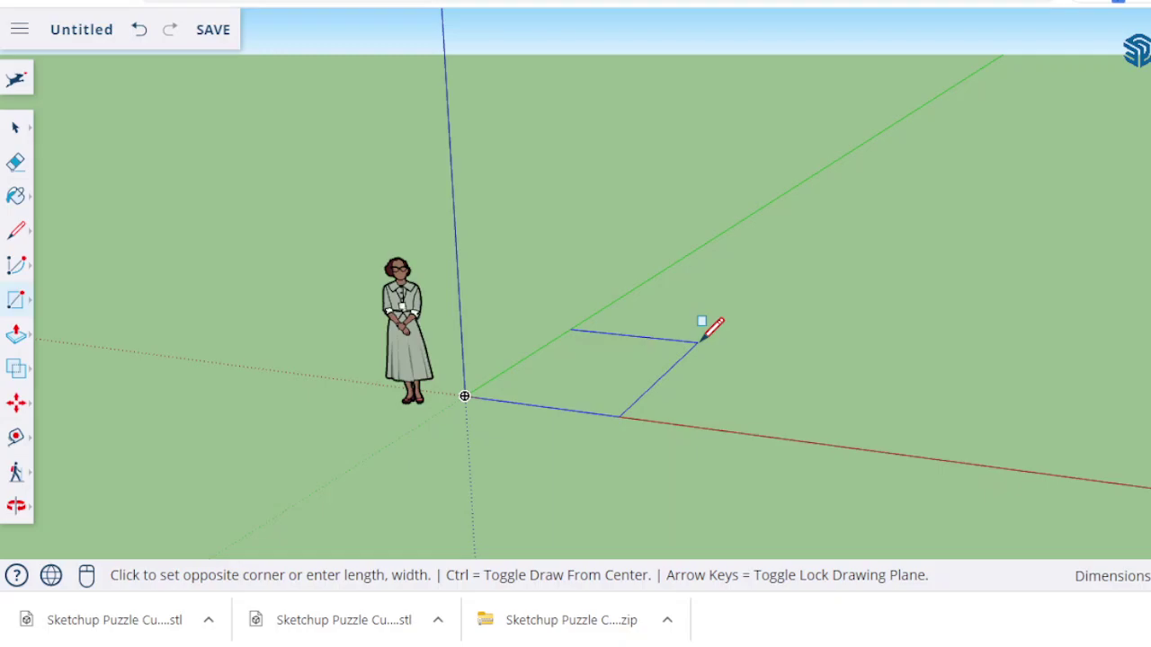
key(Up)
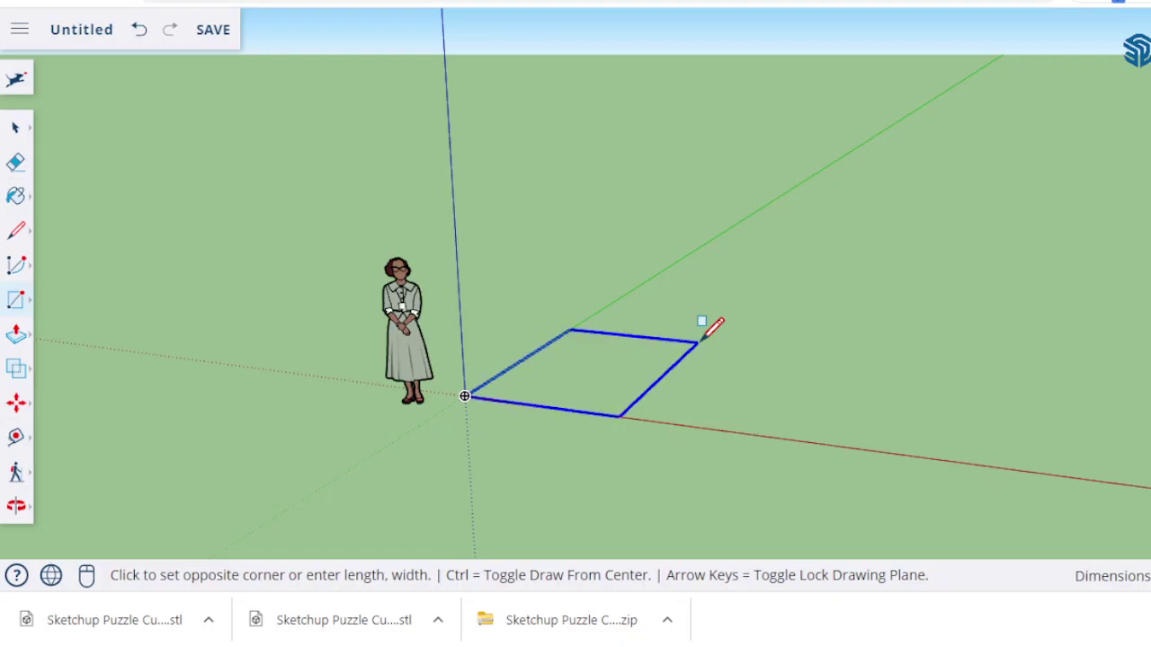
key(Up)
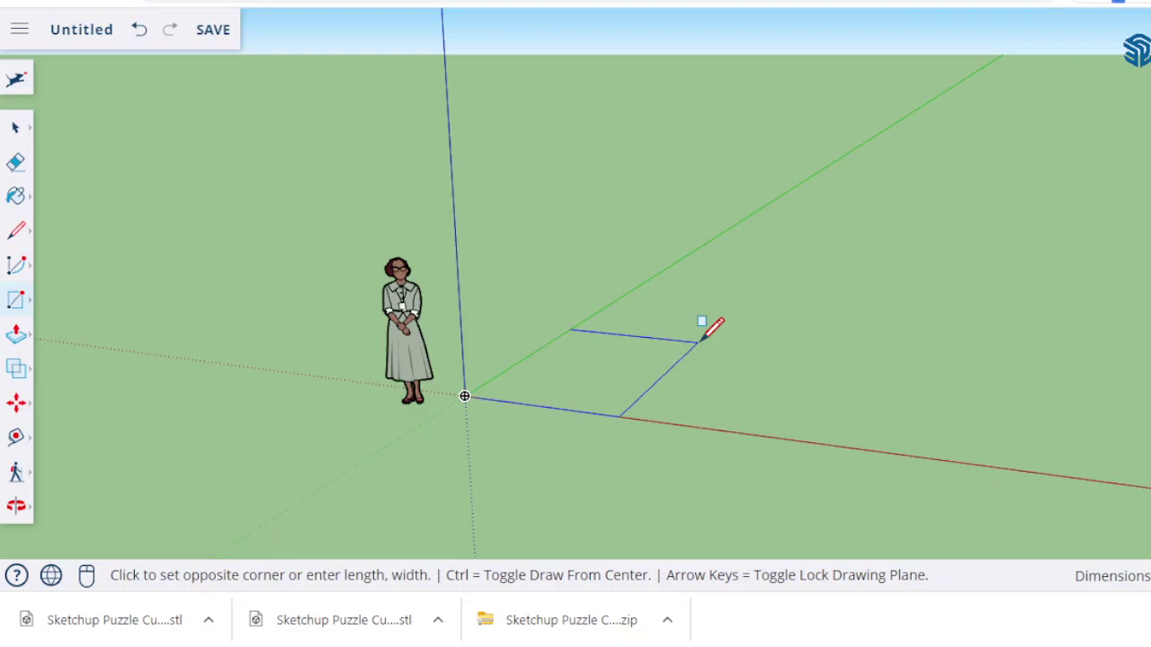
key(Return)
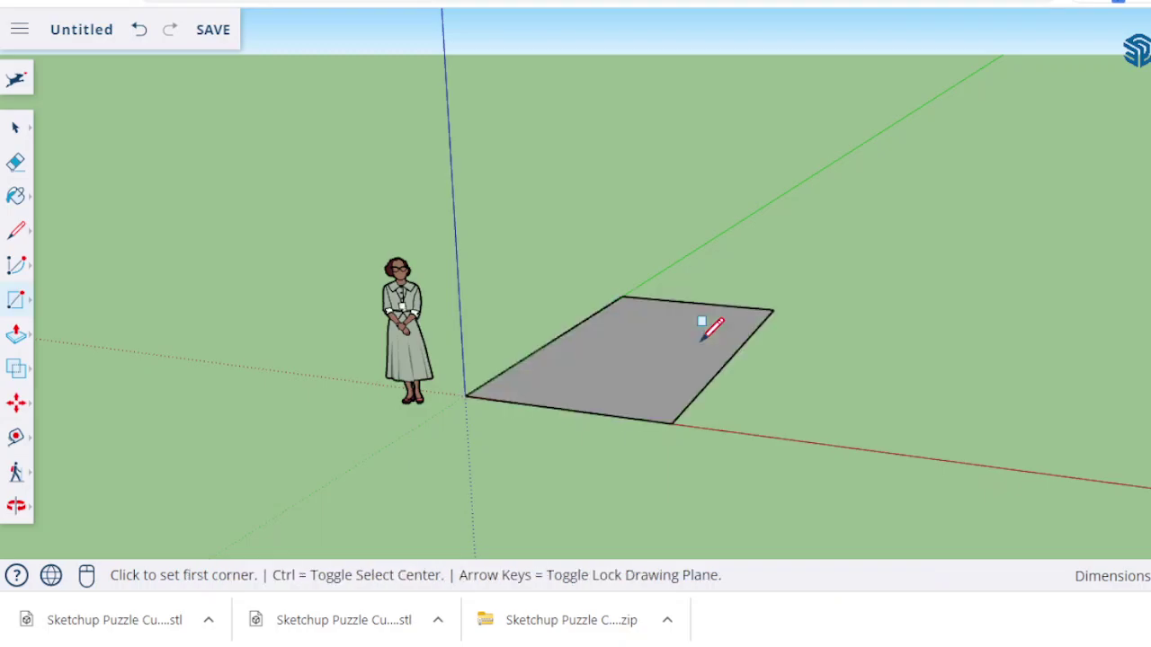